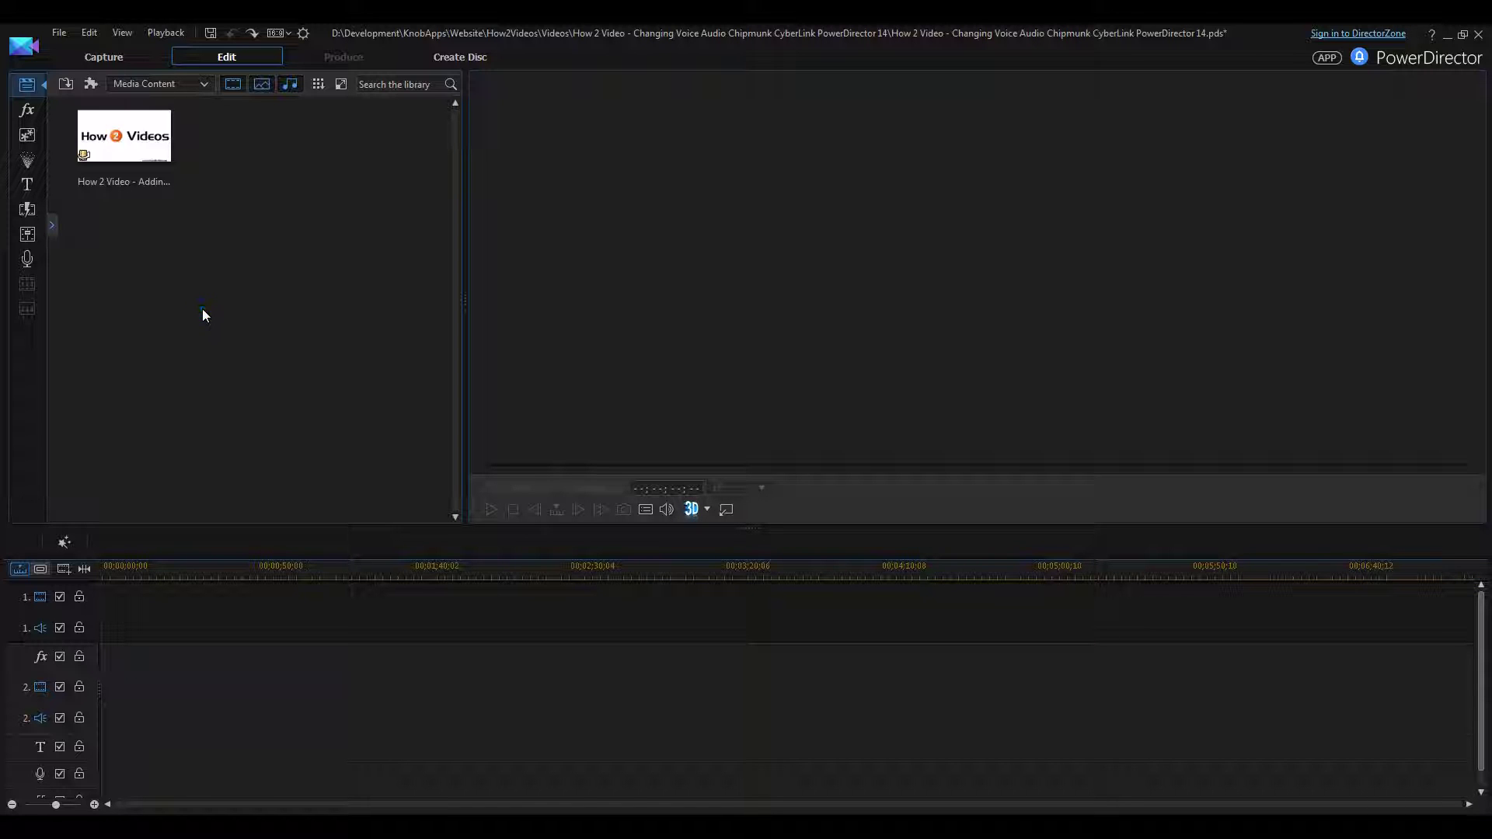
Place the library clip on track 1 and unlink its video from its audio
{"action": "left_click", "coordinate": [132, 144]}
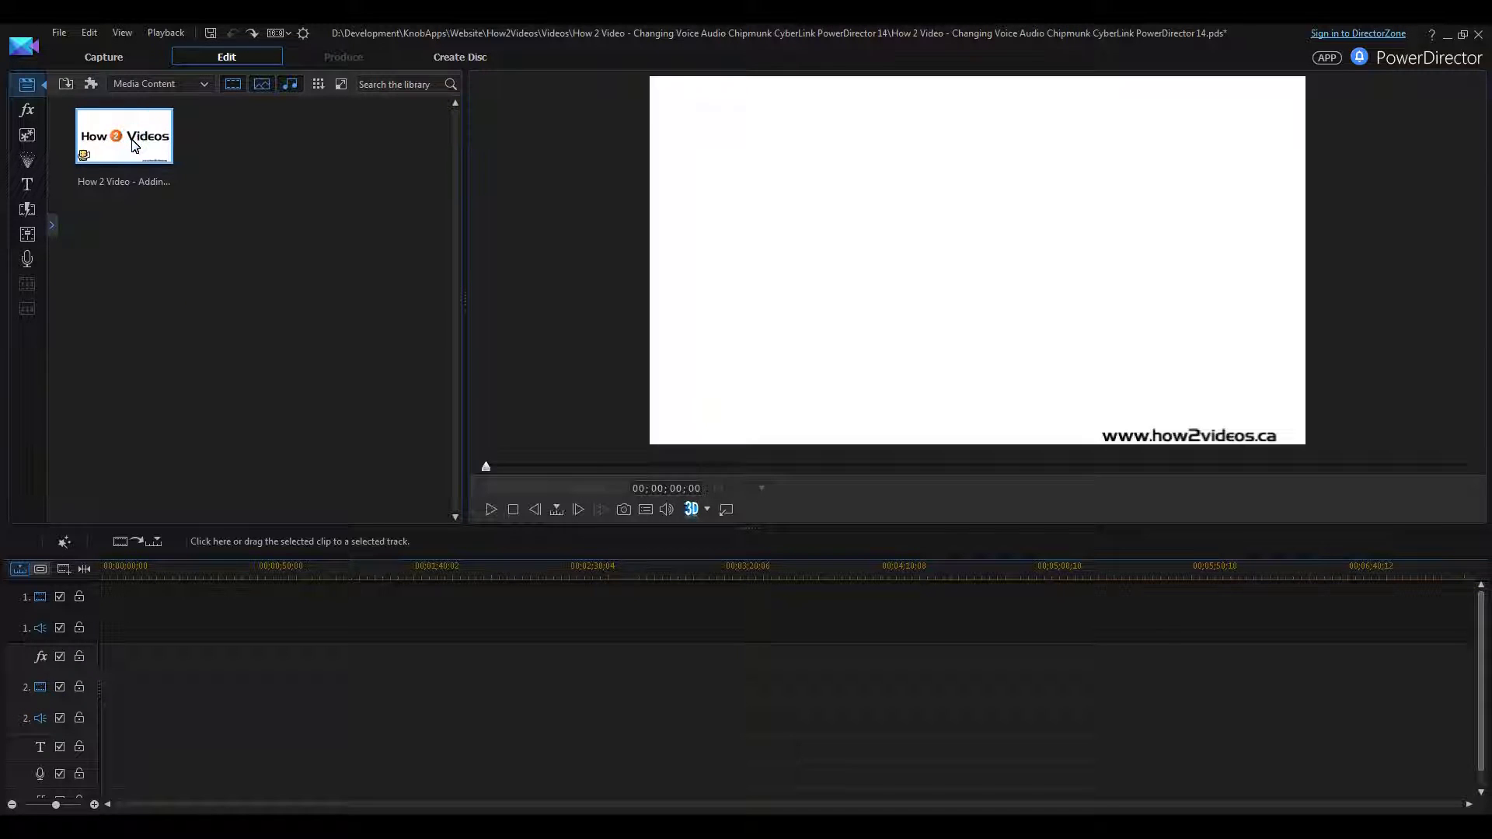
{"action": "left_click_drag", "start_coordinate": [132, 146], "coordinate": [93, 613]}
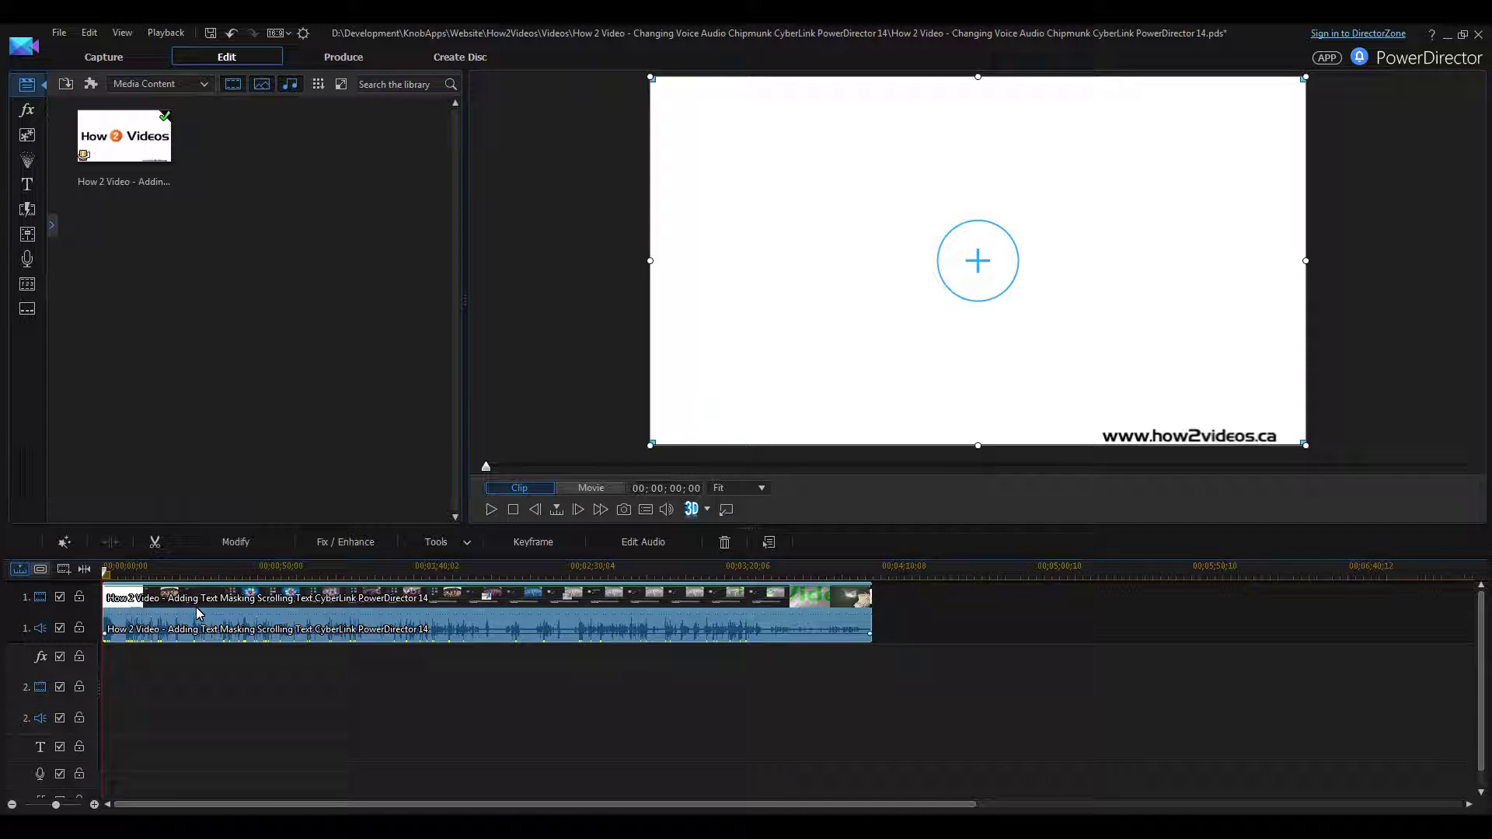
{"action": "right_click", "coordinate": [196, 607]}
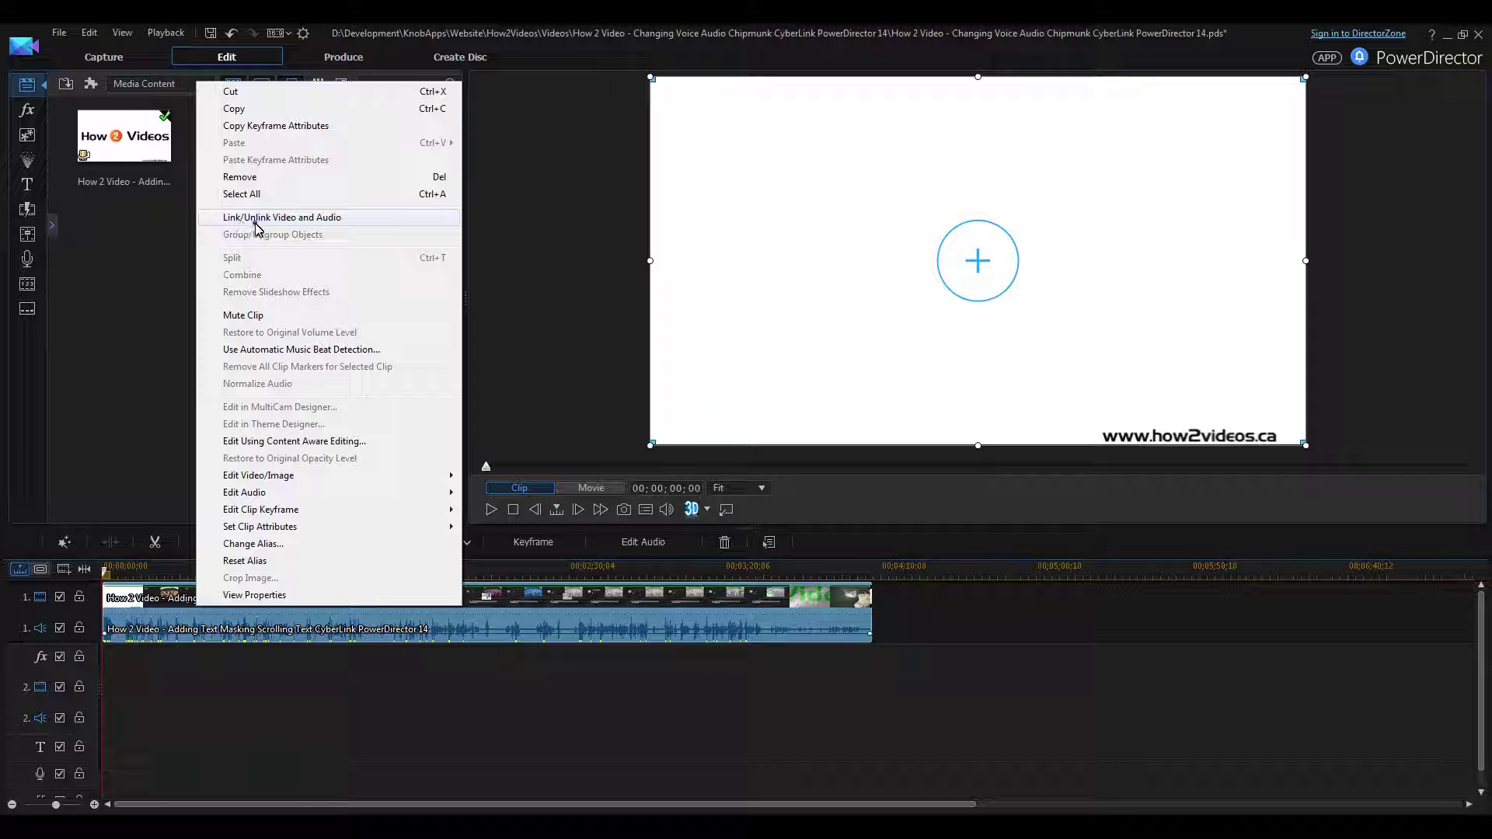
{"action": "left_click", "coordinate": [255, 222]}
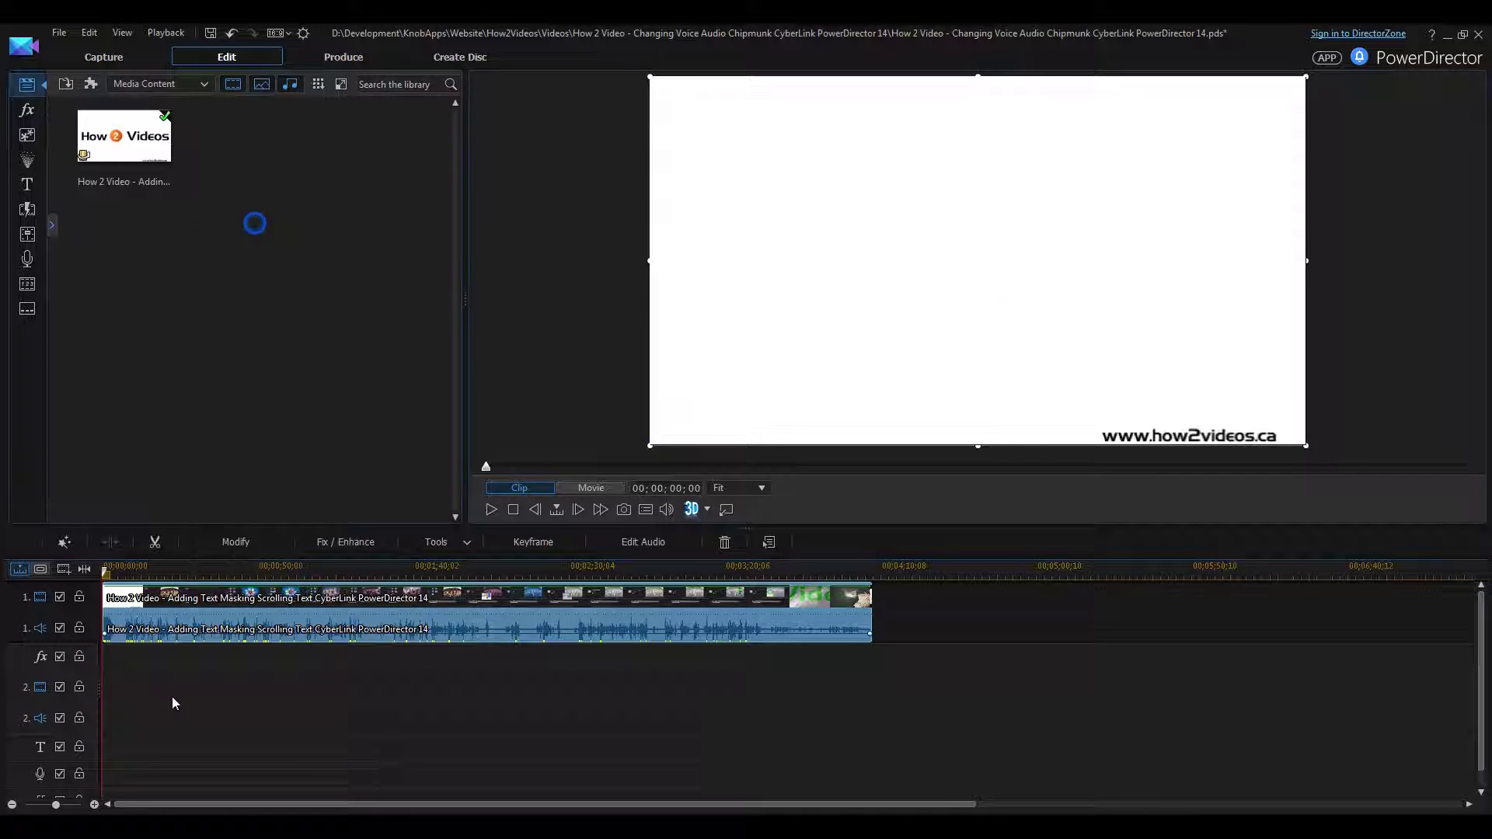
Delete the video part, keeping only the audio, and move the playhead to about 31 seconds
{"action": "left_click", "coordinate": [211, 601]}
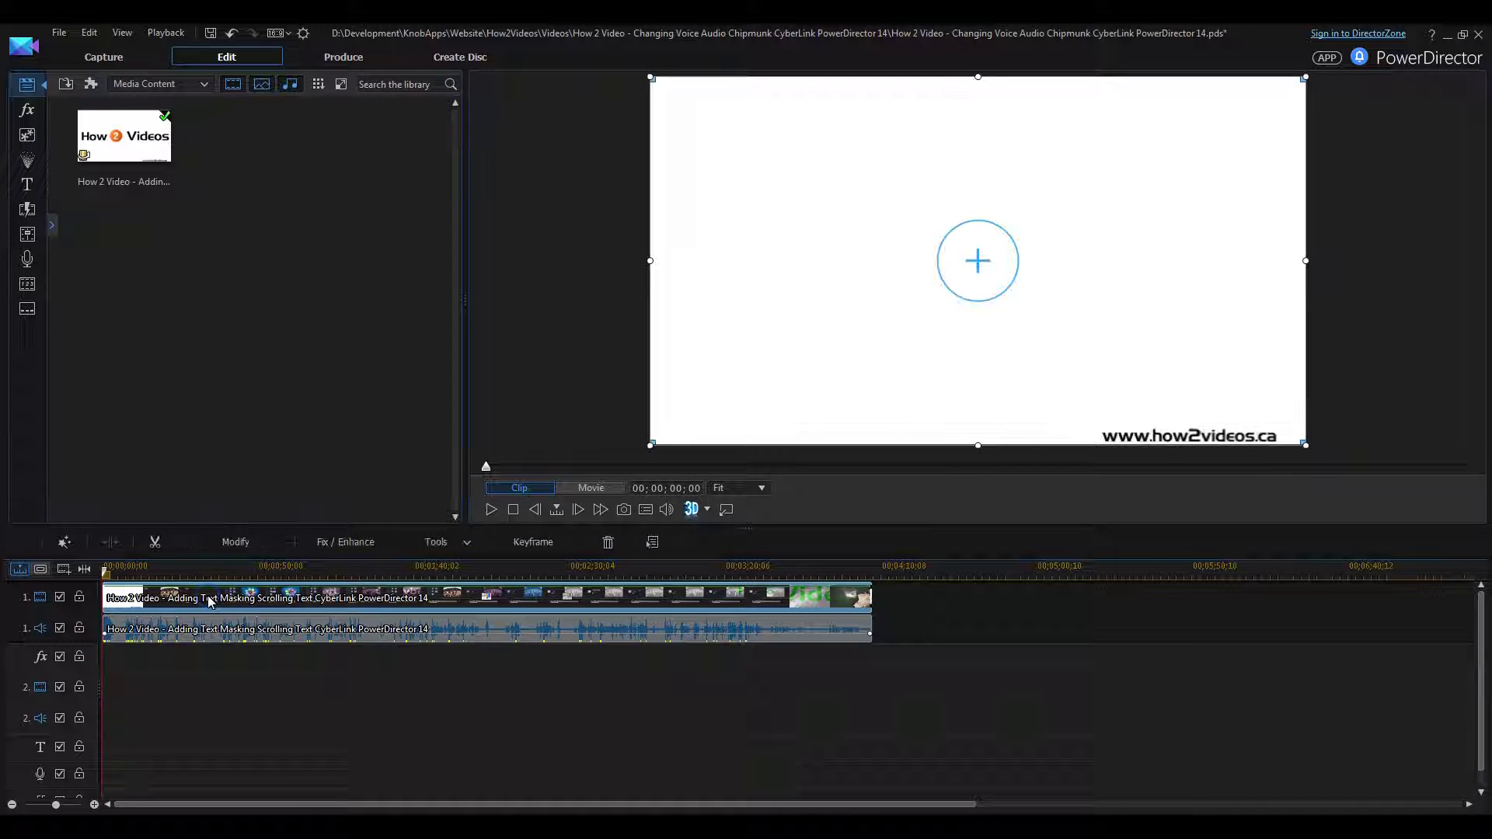
{"action": "key", "text": "Delete"}
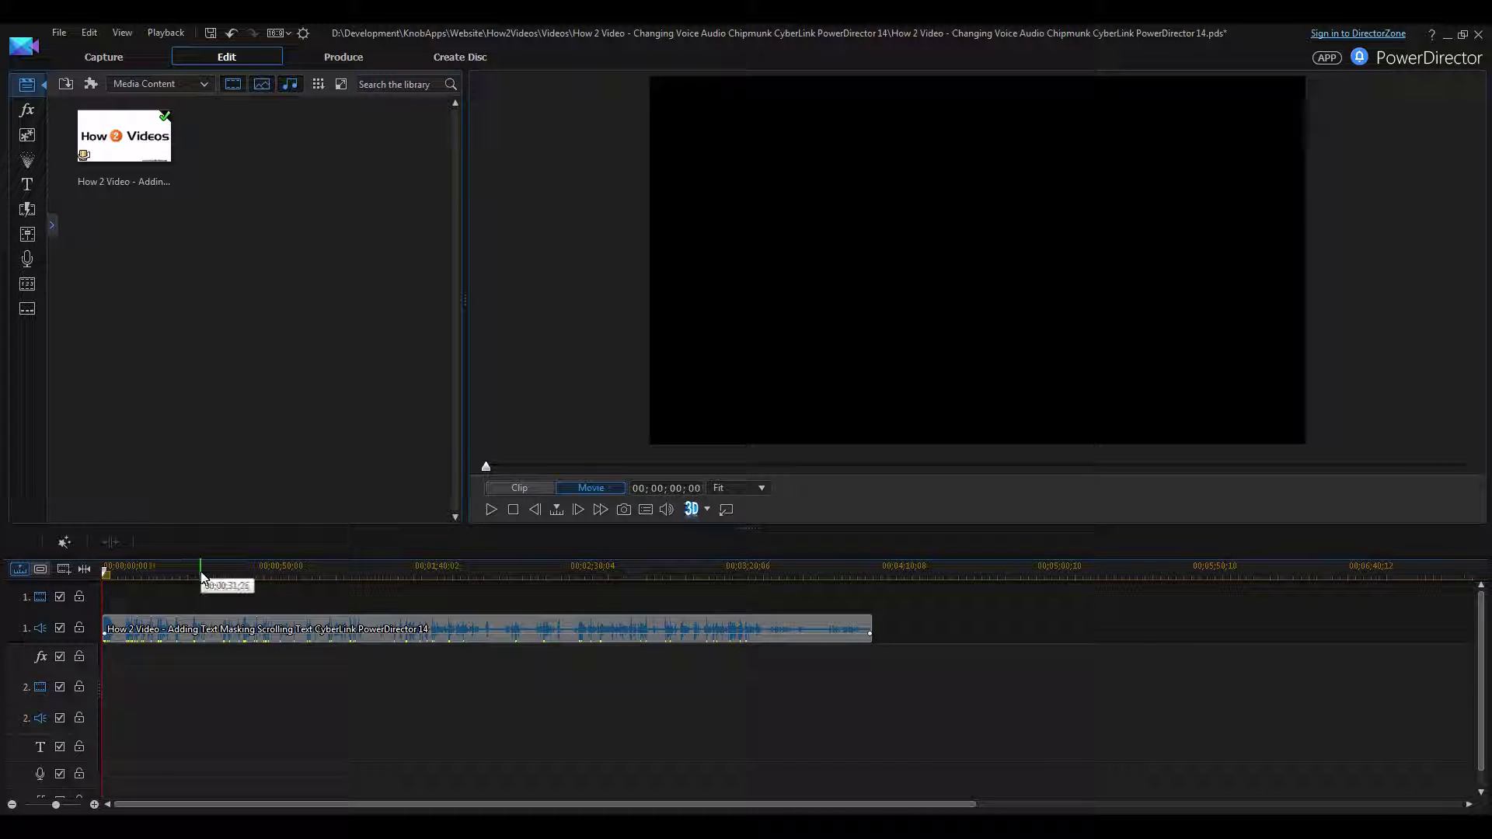
{"action": "left_click", "coordinate": [201, 570]}
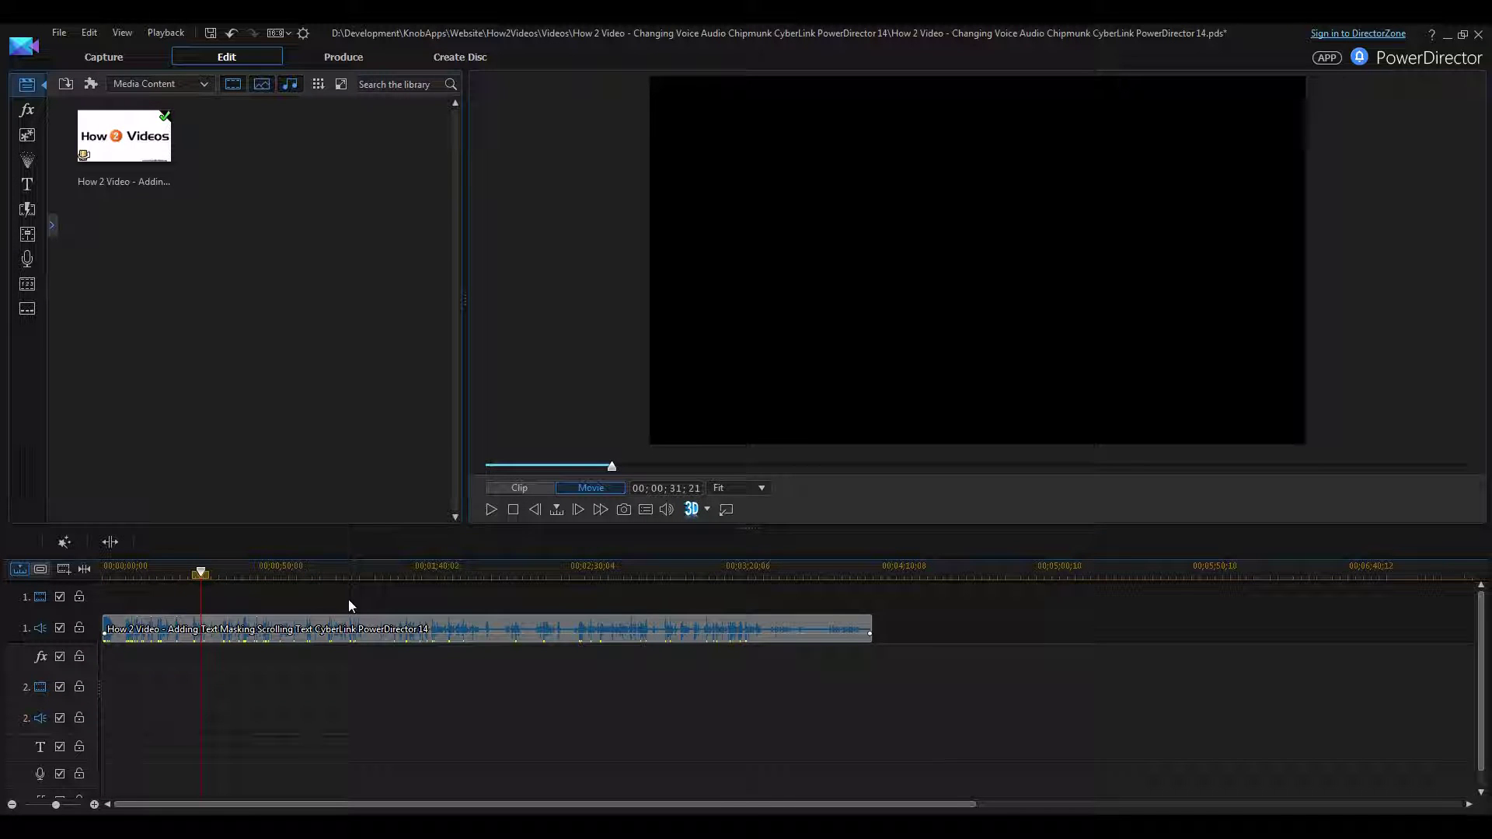
Split the audio at 00;00;31;21 and remove the first piece with Remove and Fill Gap
{"action": "left_click", "coordinate": [122, 547]}
{"action": "left_click", "coordinate": [157, 630]}
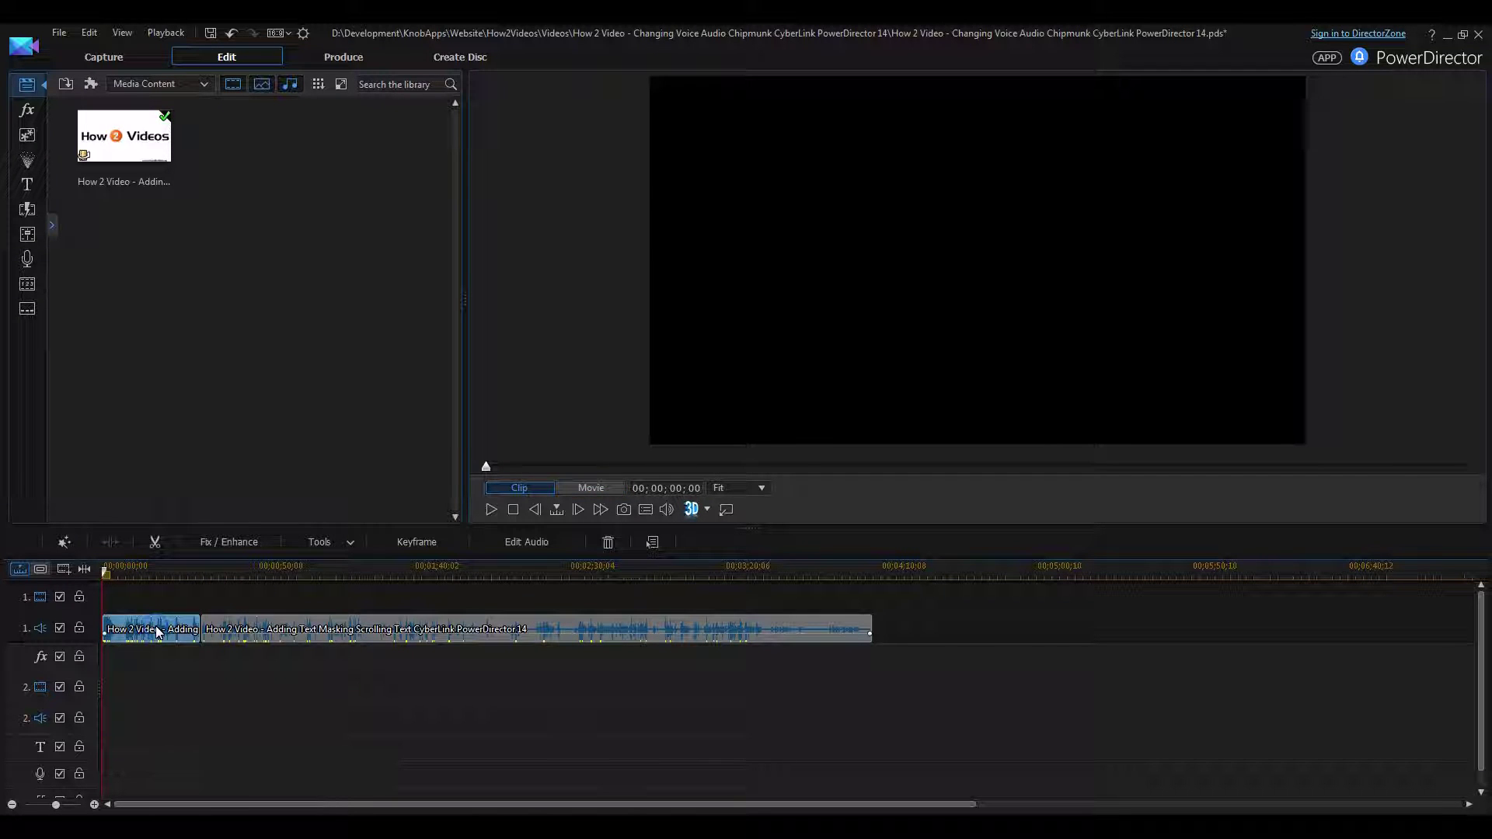
{"action": "key", "text": "Delete"}
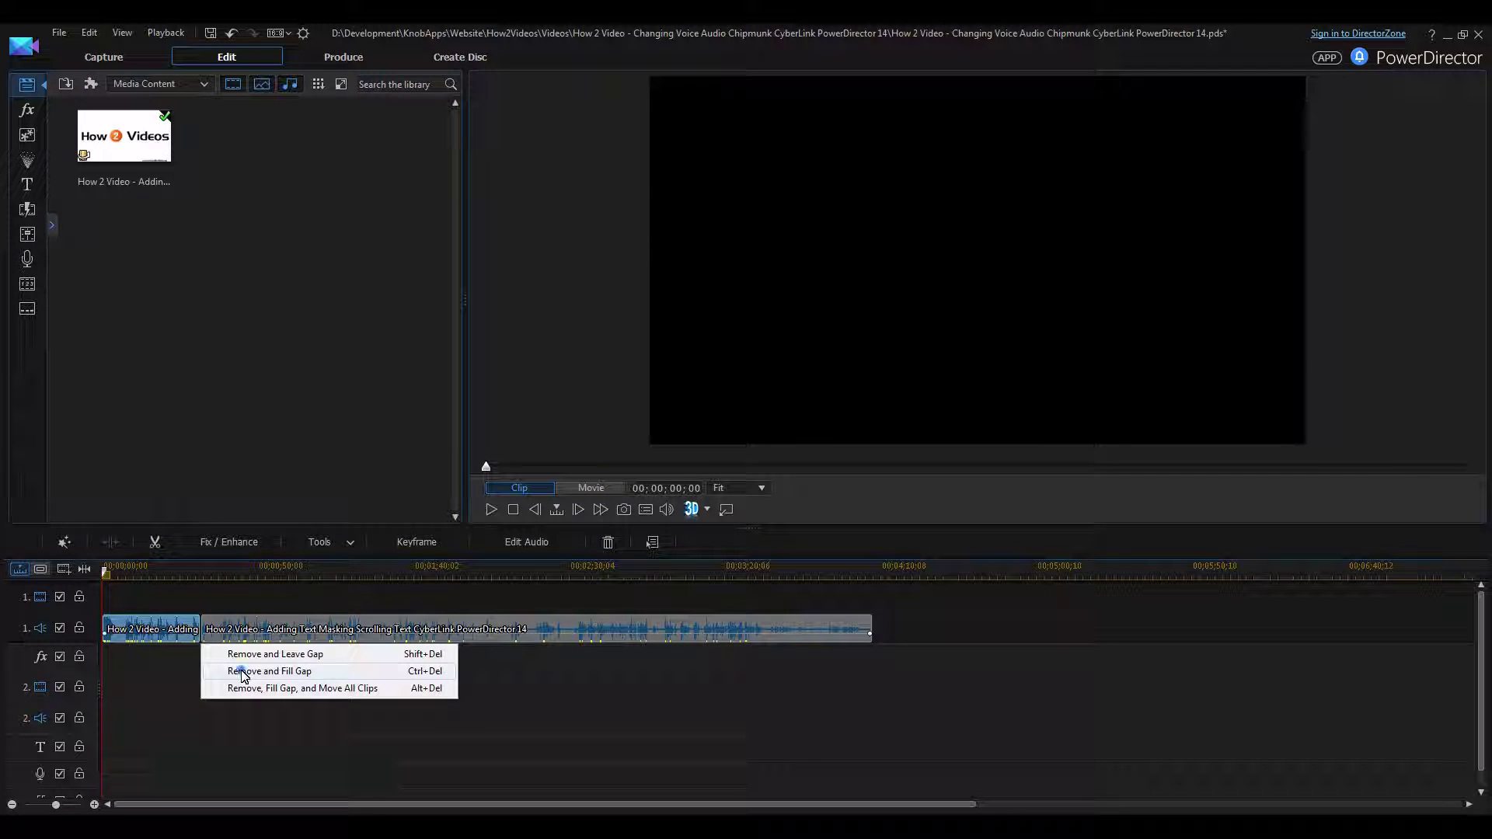
{"action": "left_click", "coordinate": [244, 673]}
Open the remaining audio clip in WaveEditor via Edit Audio
{"action": "left_click", "coordinate": [263, 633]}
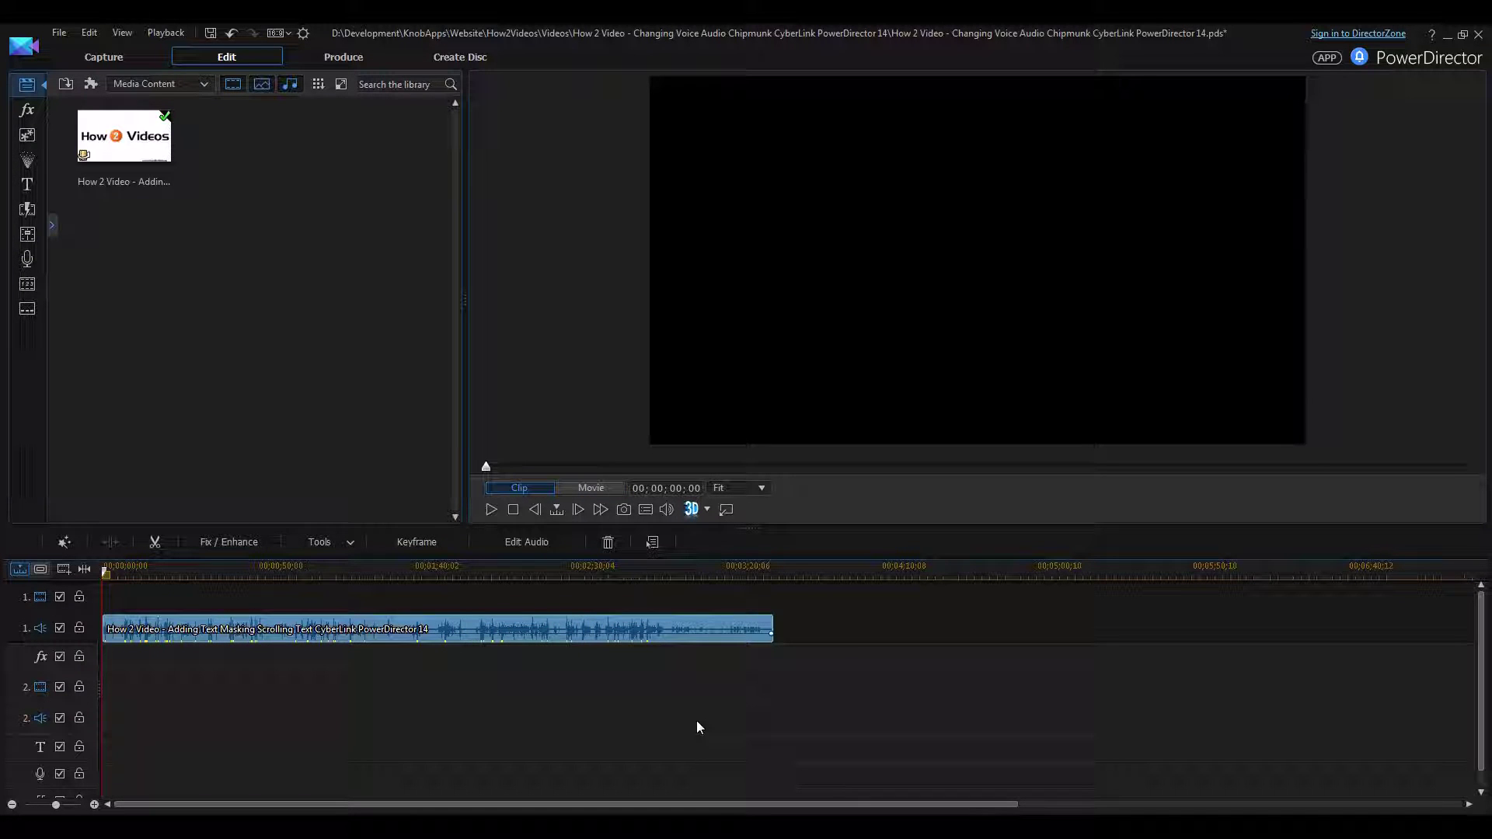
{"action": "left_click", "coordinate": [542, 544]}
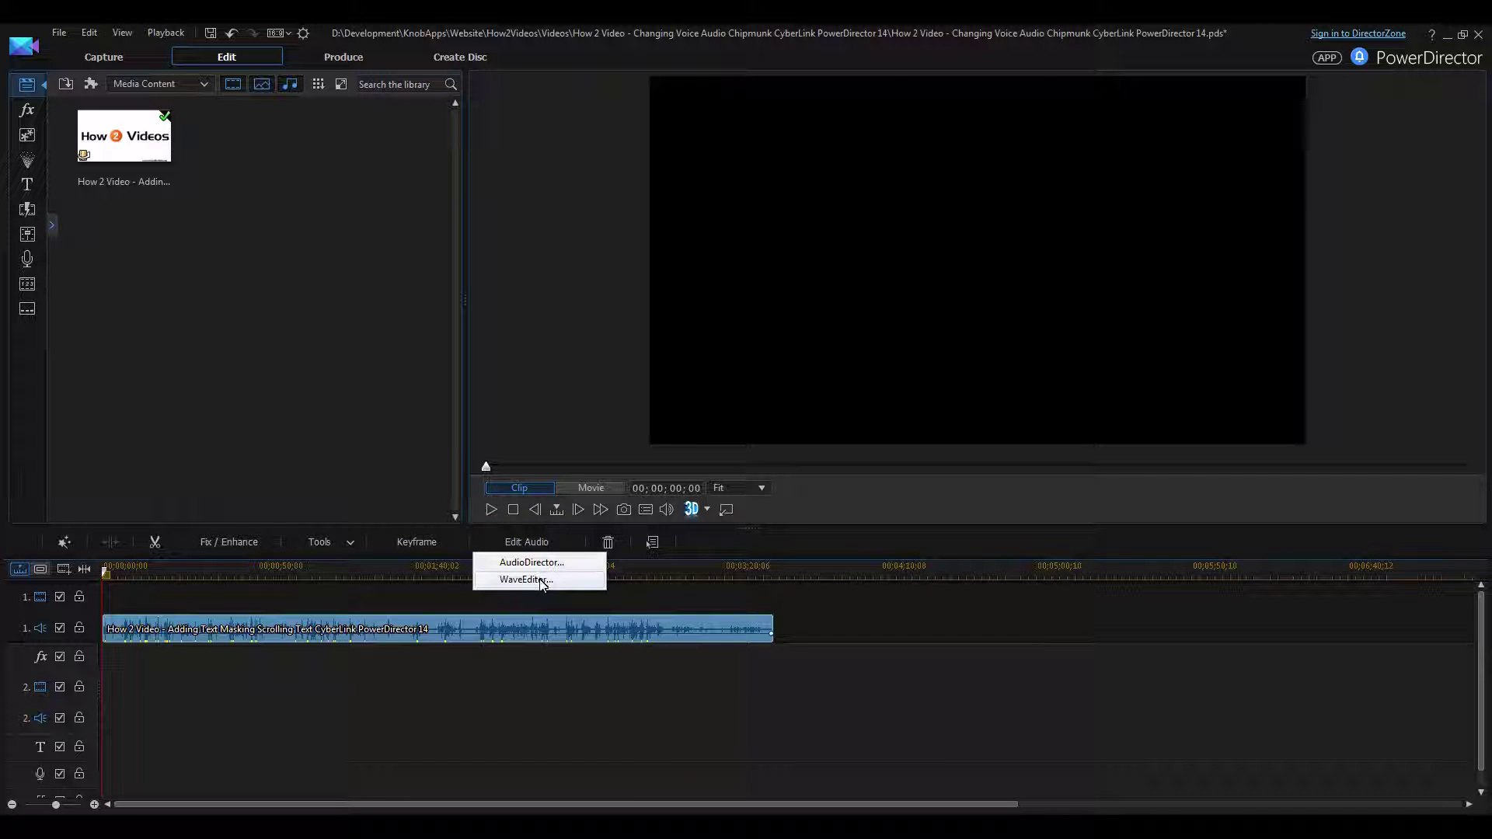
{"action": "left_click", "coordinate": [542, 580]}
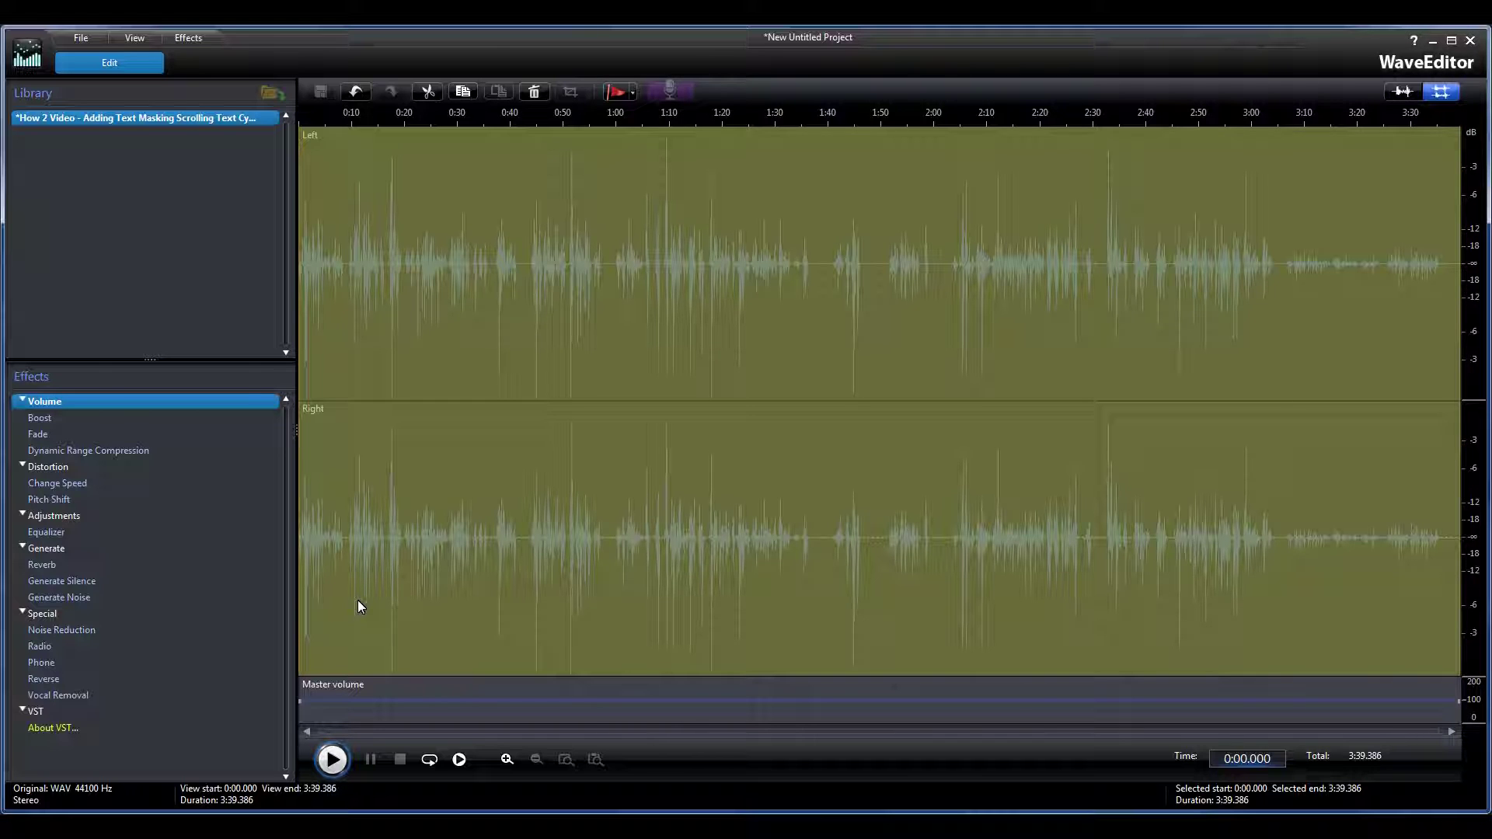
{"action": "left_click", "coordinate": [334, 761]}
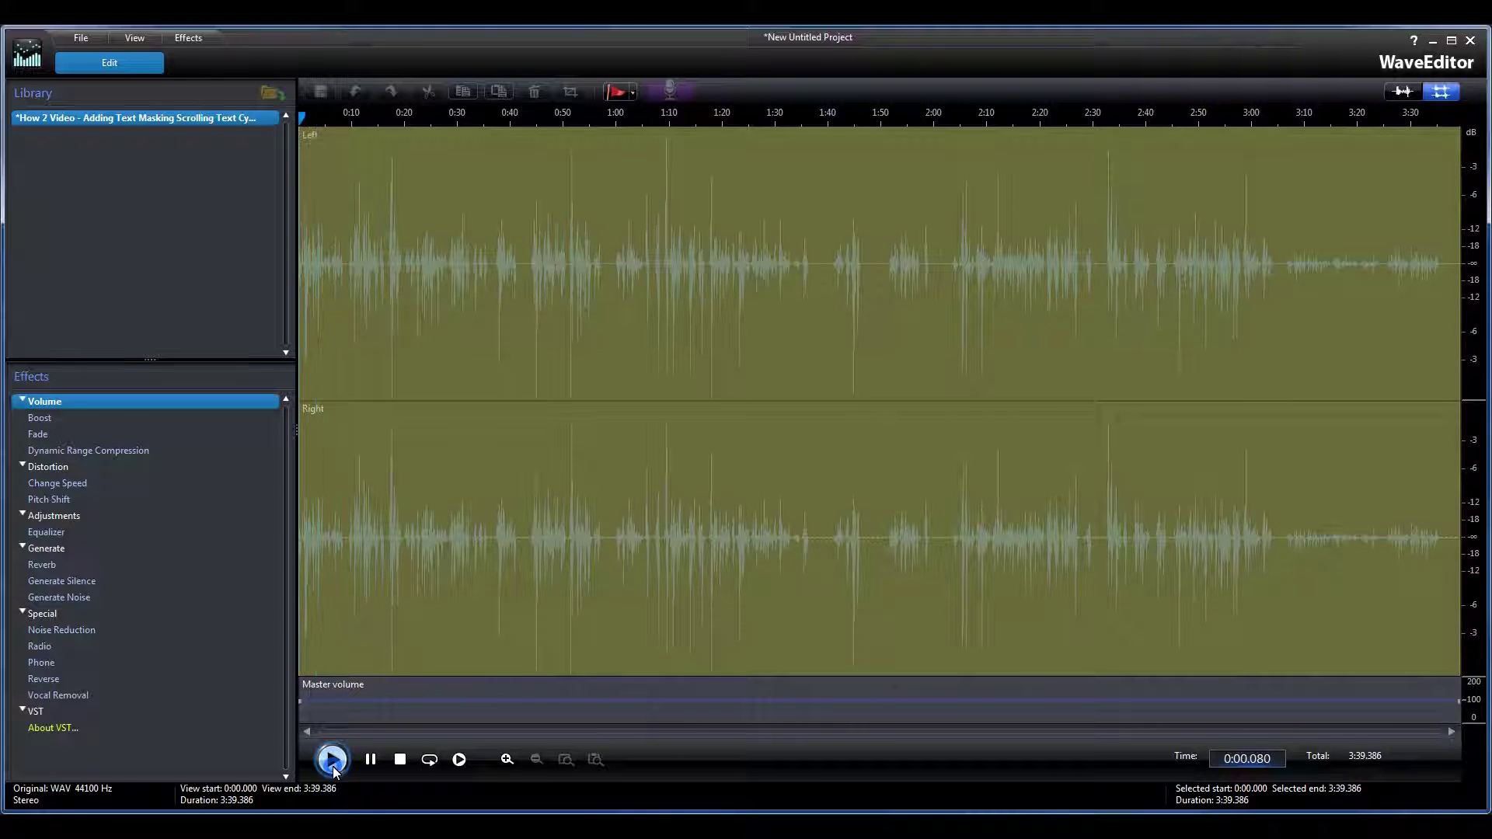
{"action": "left_click", "coordinate": [332, 761]}
{"action": "left_click", "coordinate": [374, 760]}
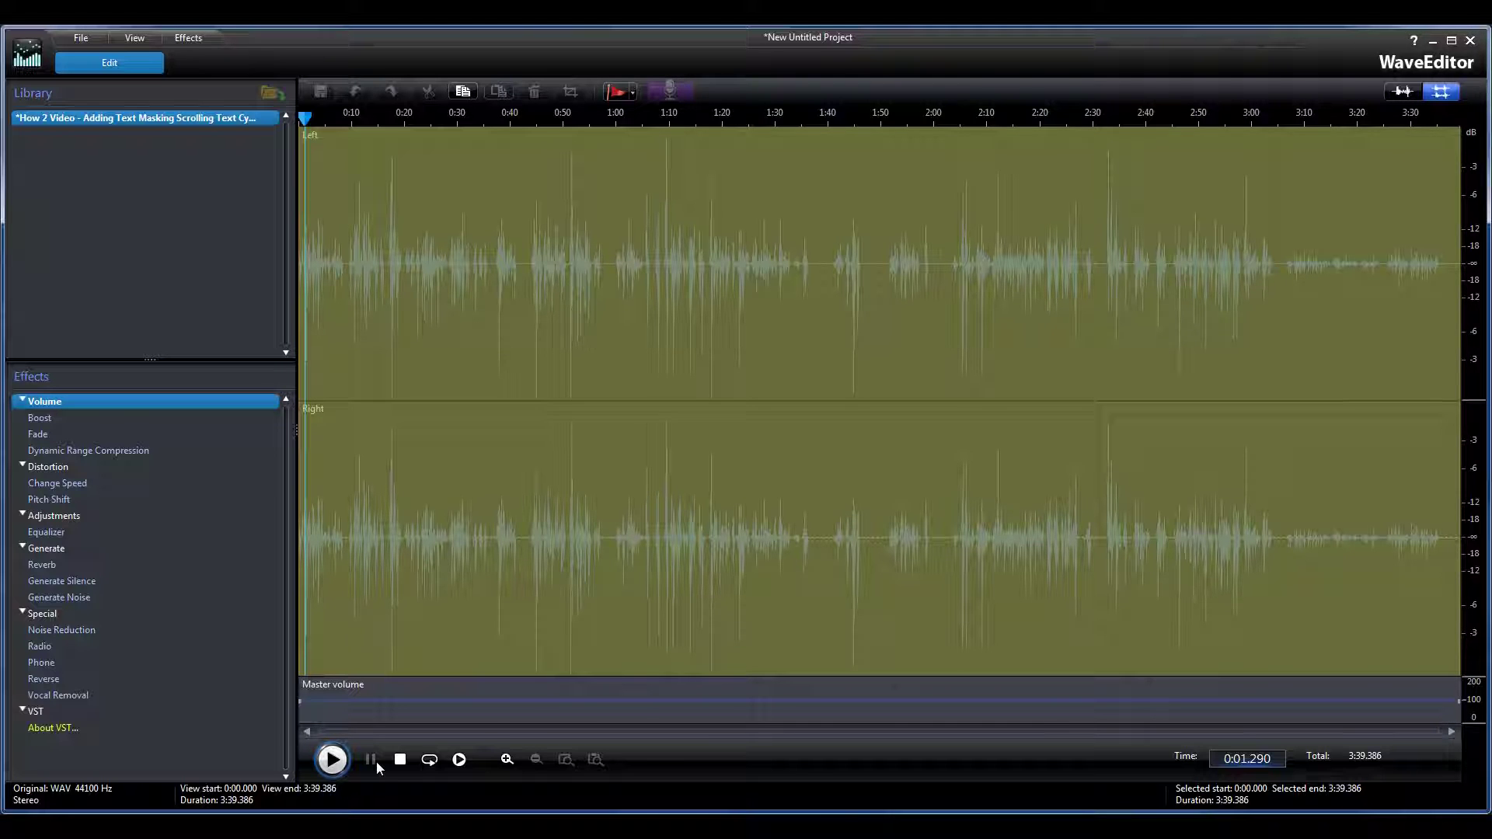
Apply a +6 Pitch Shift effect across the entire audio clip
{"action": "double_click", "coordinate": [48, 501]}
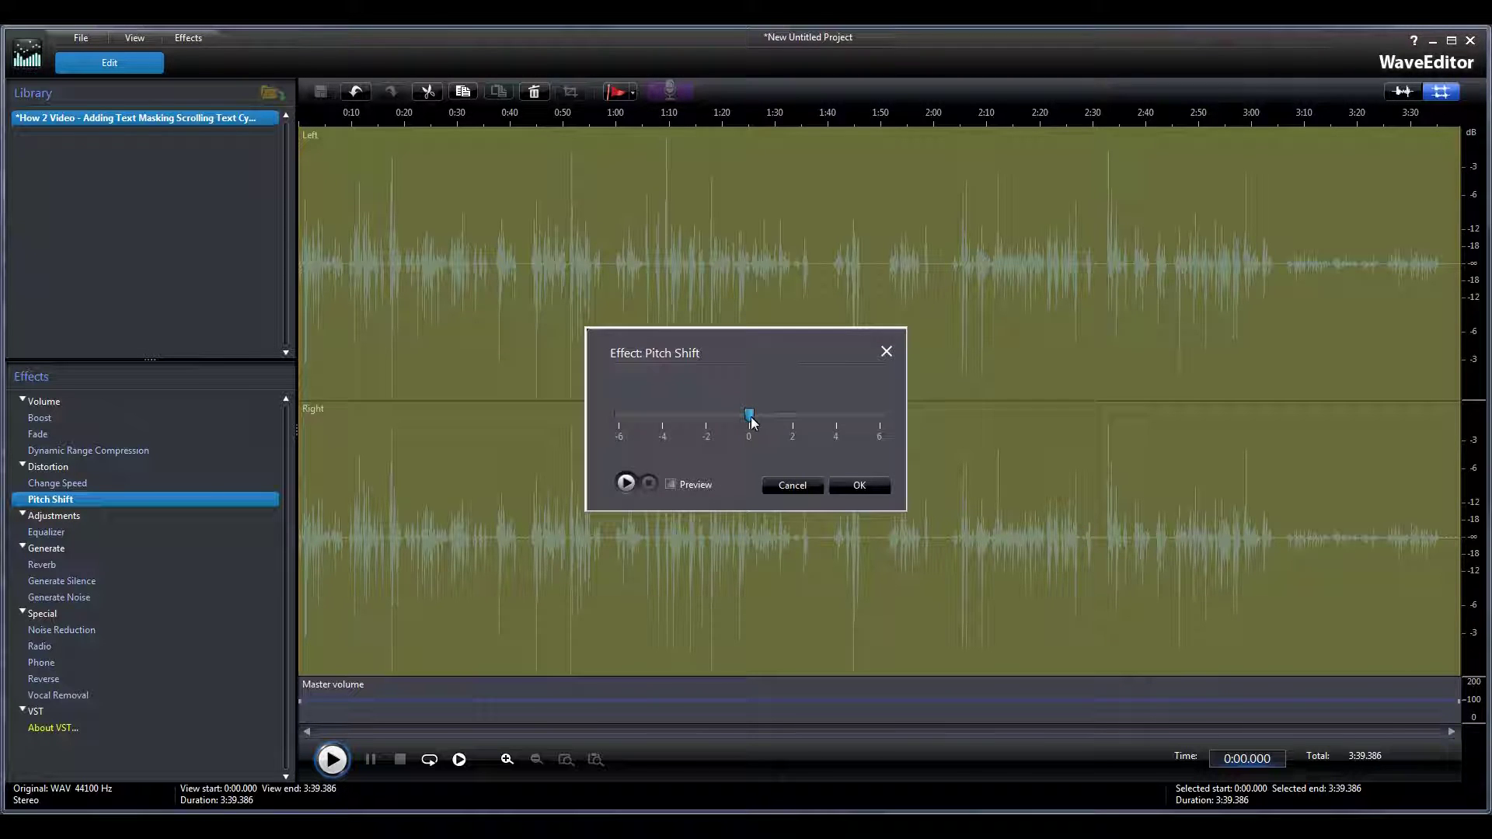
{"action": "left_click_drag", "start_coordinate": [752, 422], "coordinate": [914, 426]}
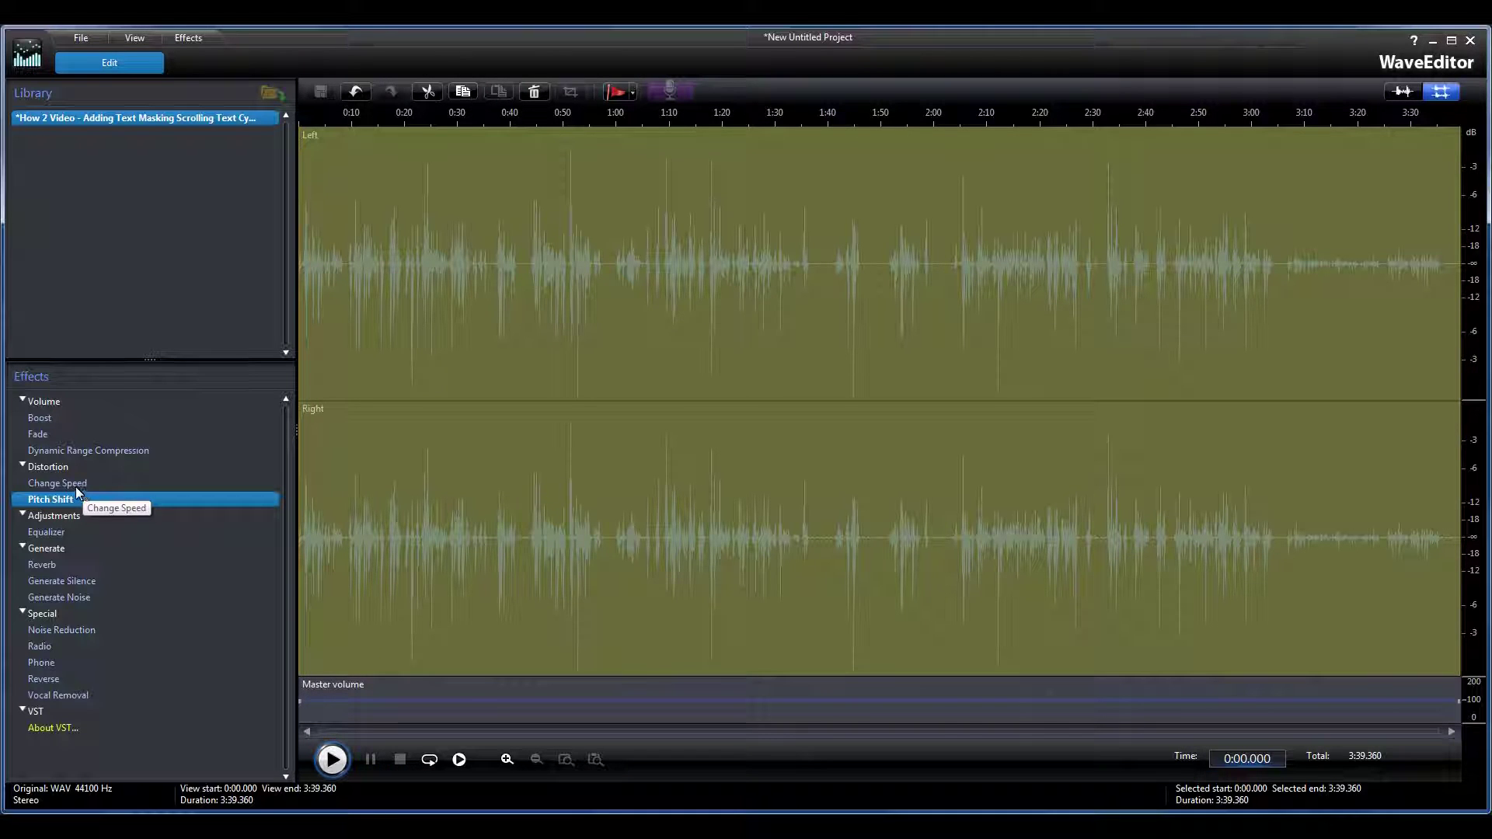
Apply Change Speed at 1.25 X, shortening the clip to 2:52.705
{"action": "double_click", "coordinate": [64, 483]}
{"action": "left_click_drag", "start_coordinate": [700, 422], "coordinate": [754, 418]}
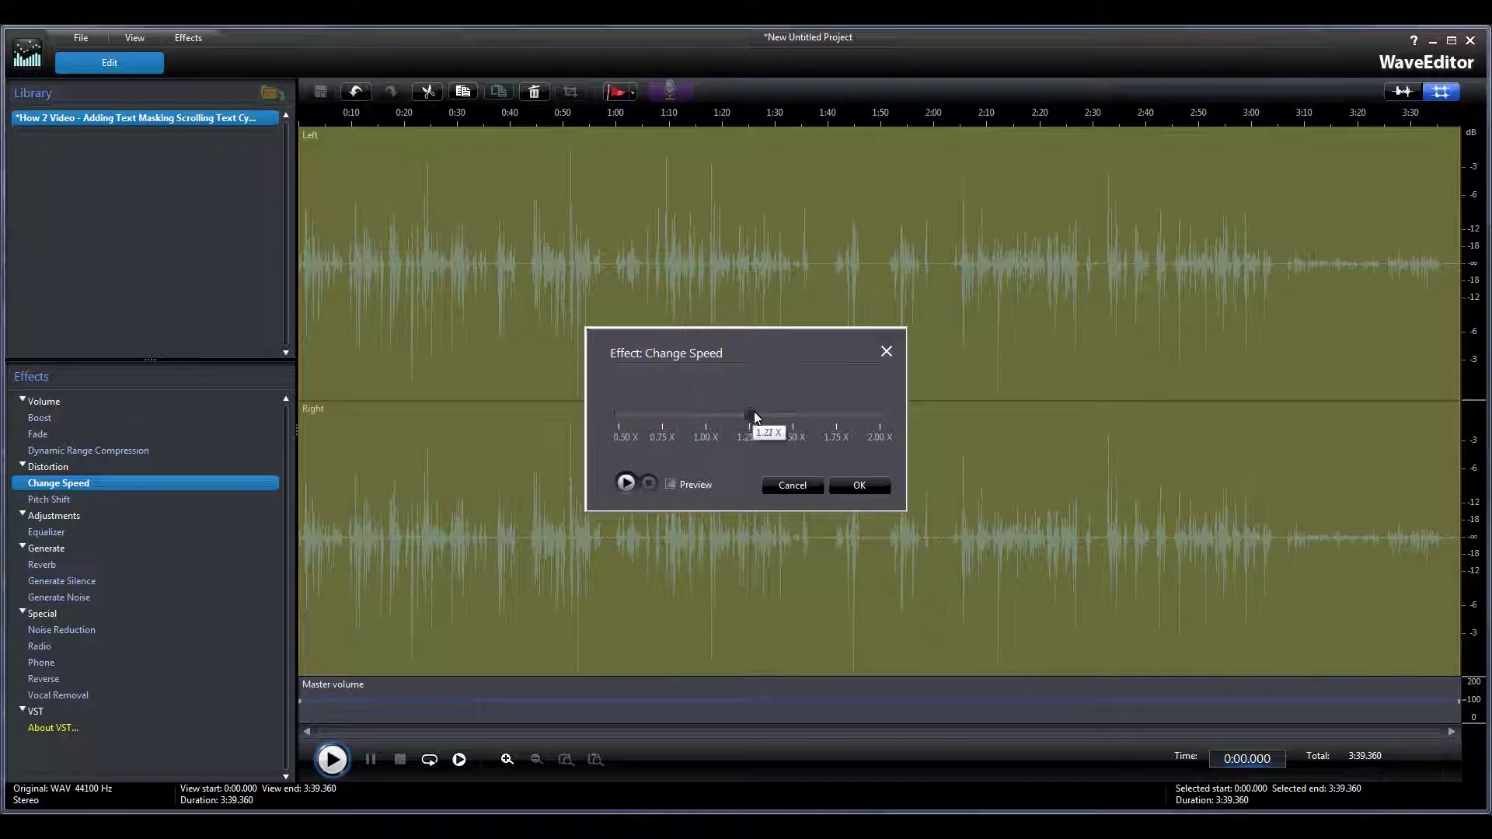
{"action": "left_click", "coordinate": [864, 484]}
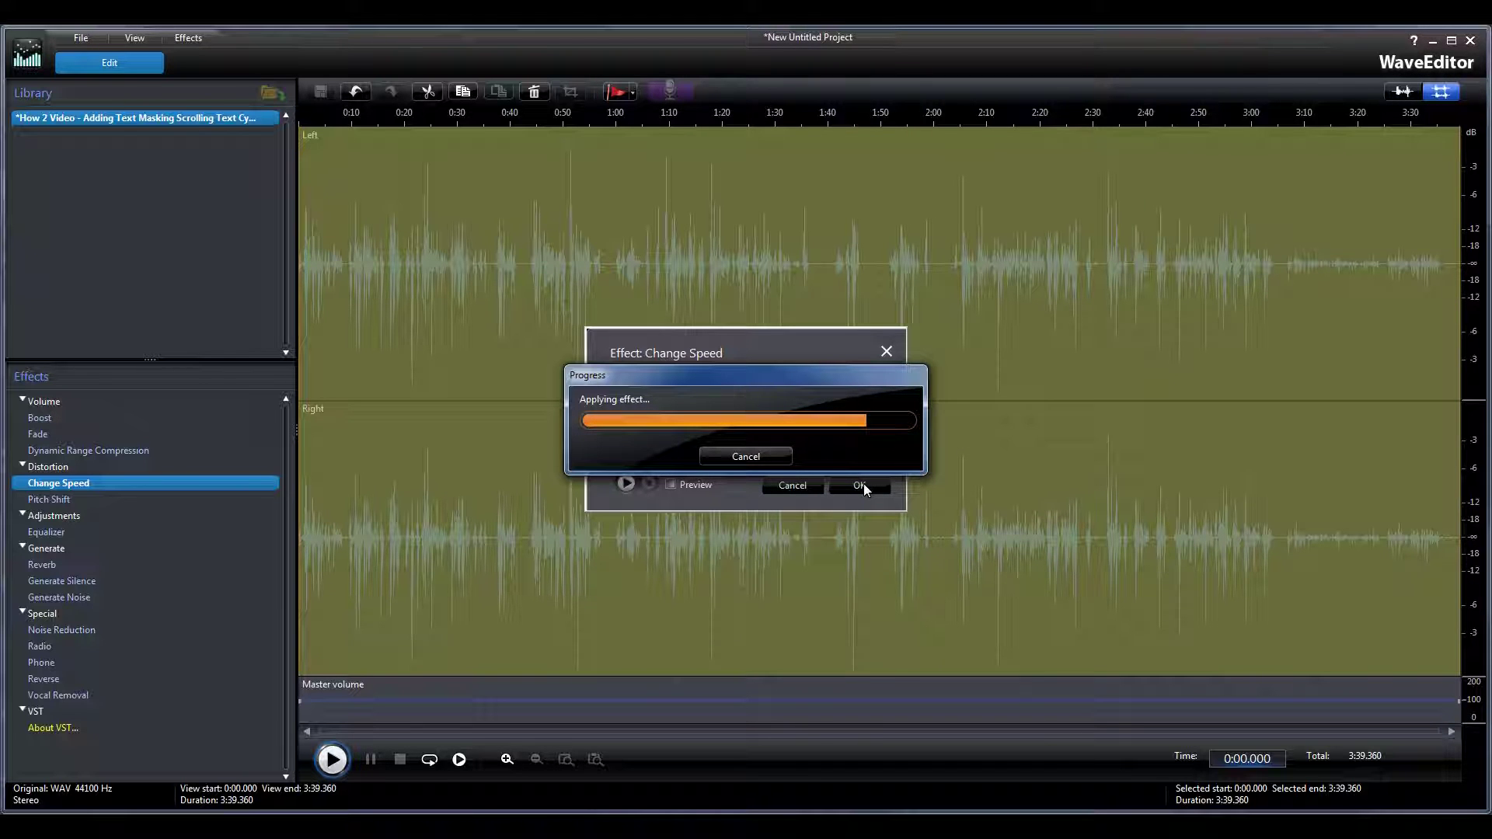
Preview a second Pitch Shift, then apply it at +5 to the sped-up audio
{"action": "left_click", "coordinate": [54, 501]}
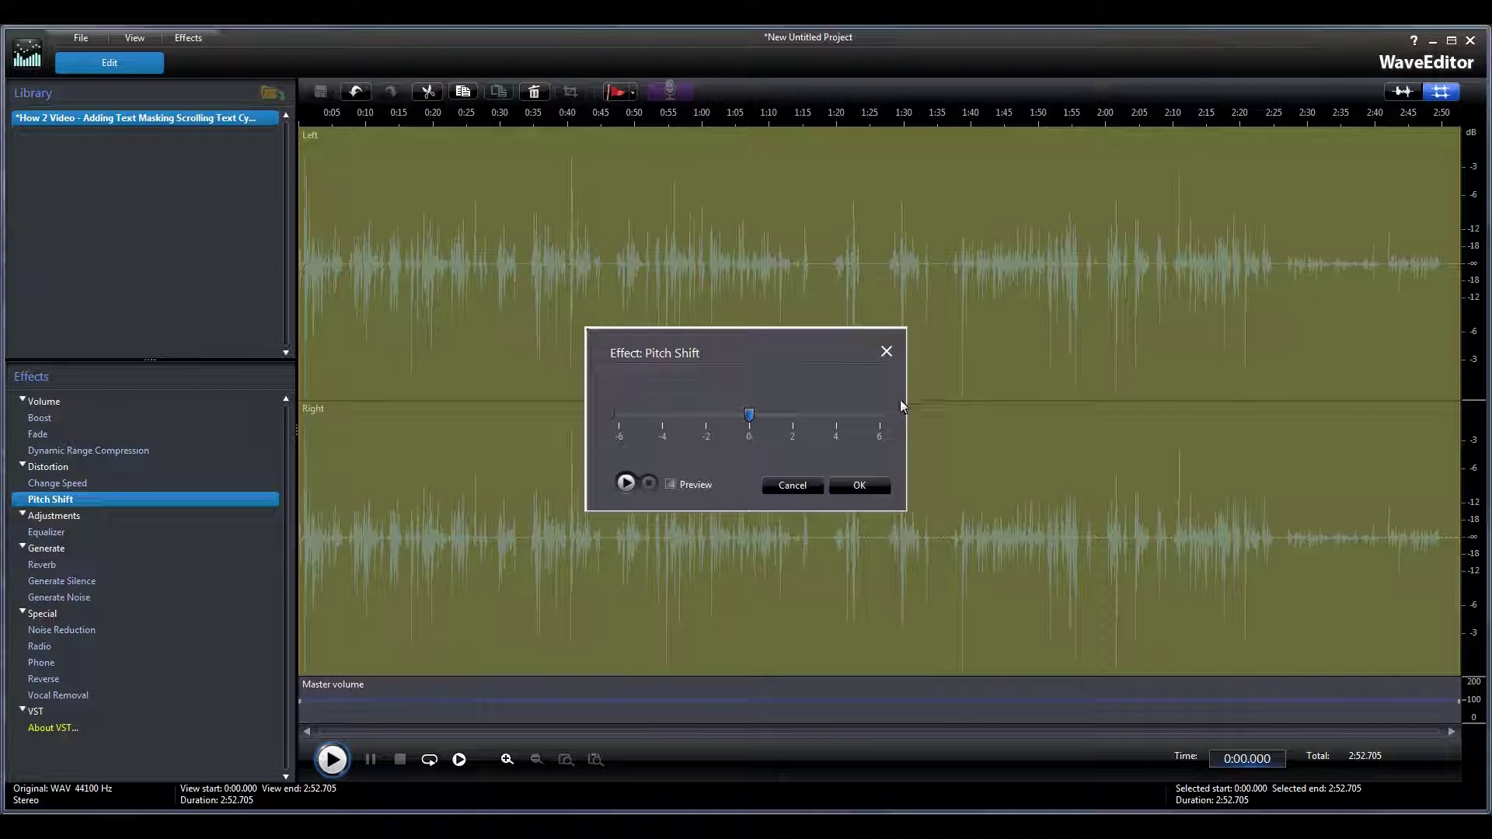
{"action": "left_click", "coordinate": [671, 485]}
{"action": "left_click", "coordinate": [626, 485]}
{"action": "left_click_drag", "start_coordinate": [750, 423], "coordinate": [853, 423]}
{"action": "left_click", "coordinate": [865, 487]}
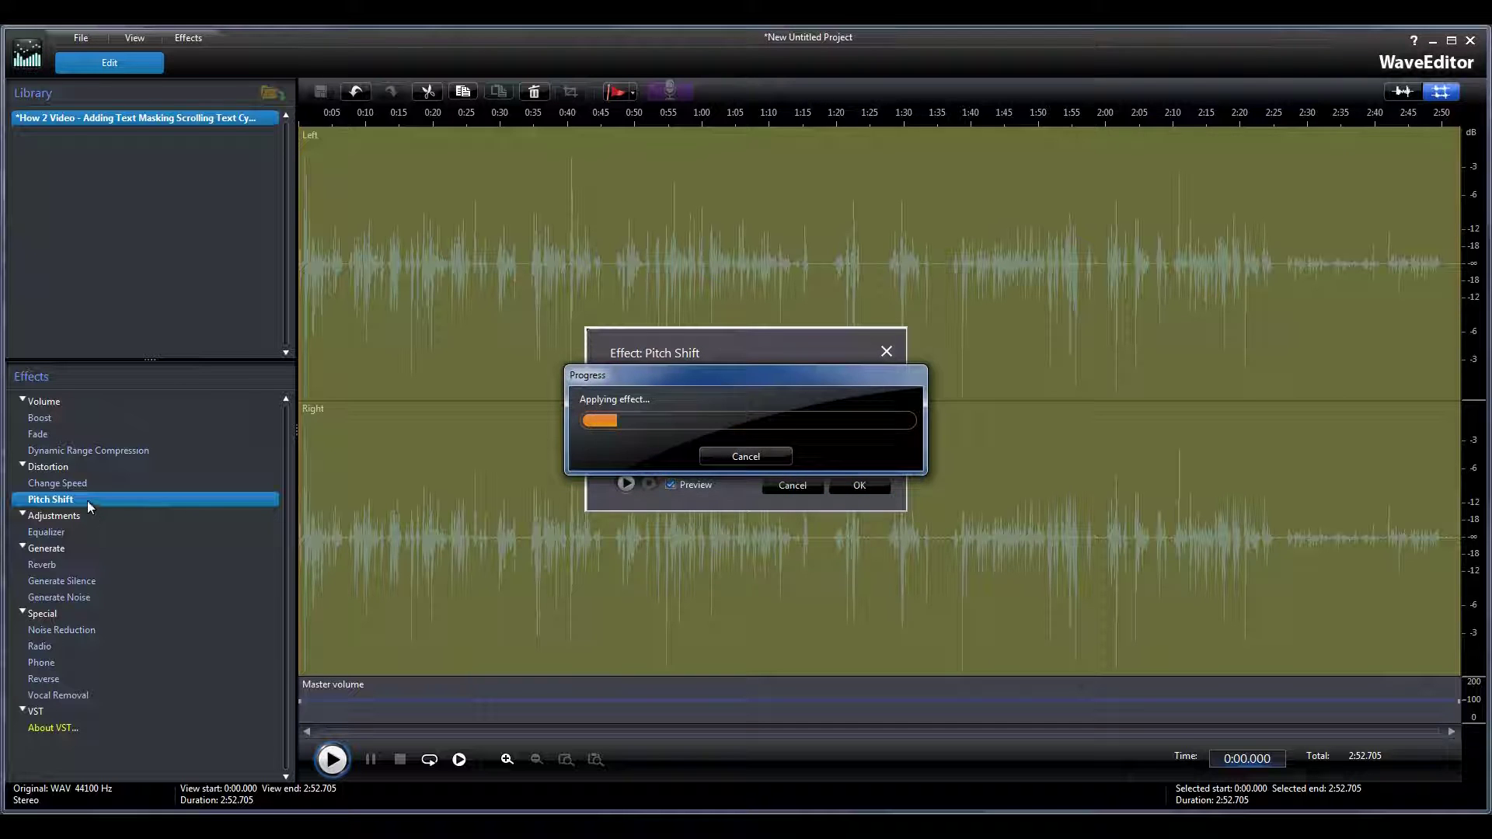